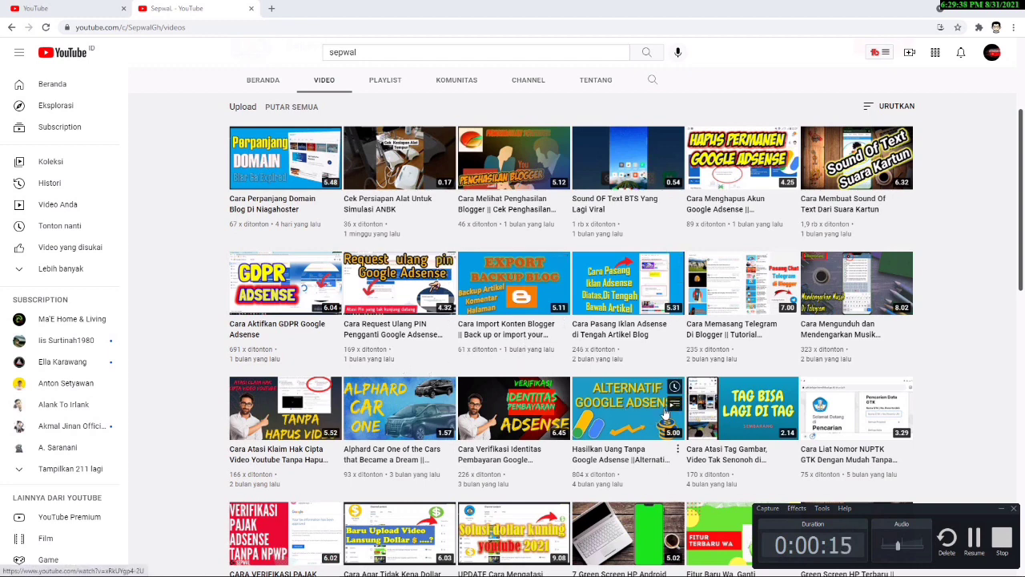
pyautogui.scroll(3, 665, 410)
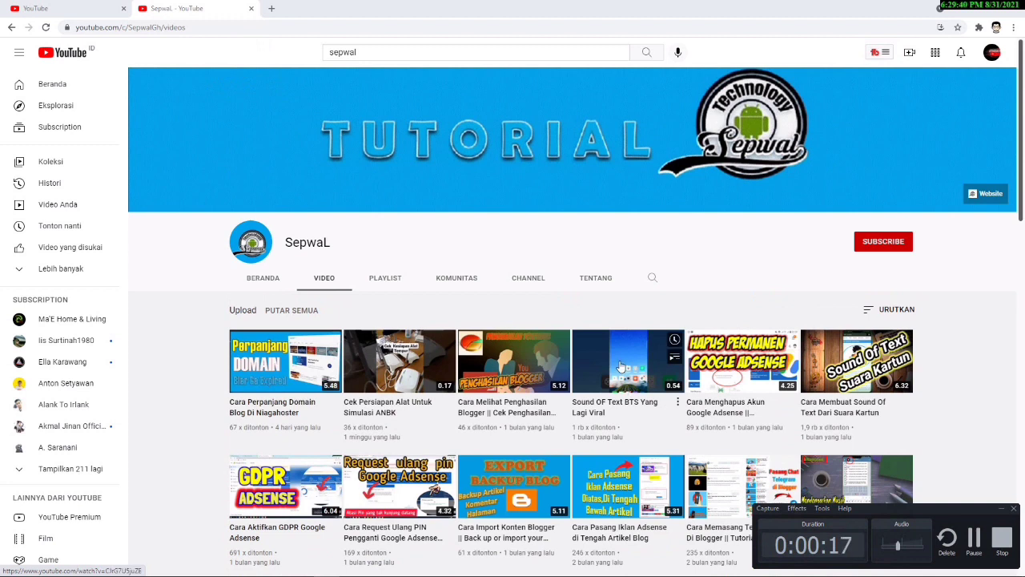
pyautogui.click(1002, 508)
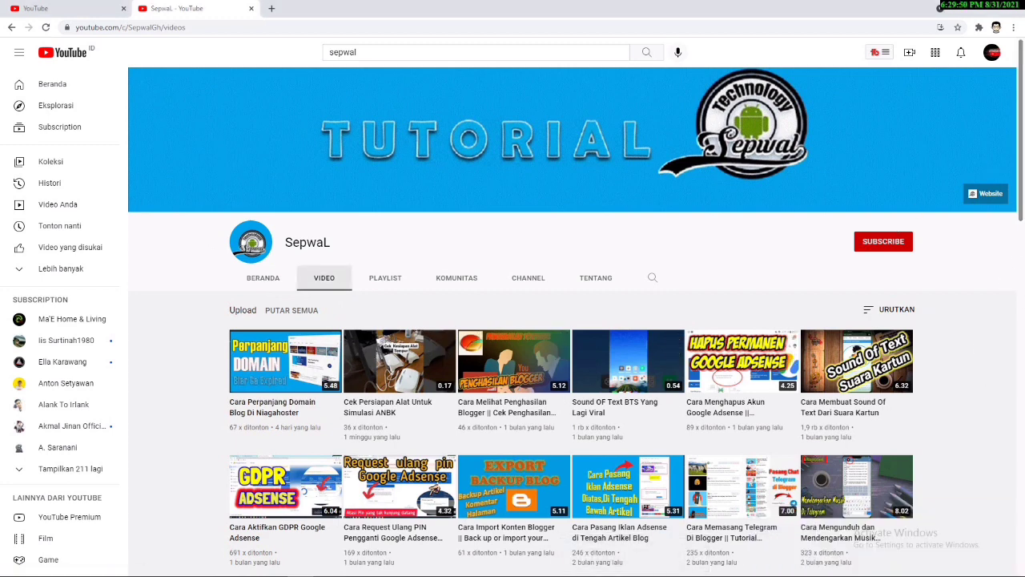
pyautogui.scroll(-1, 910, 544)
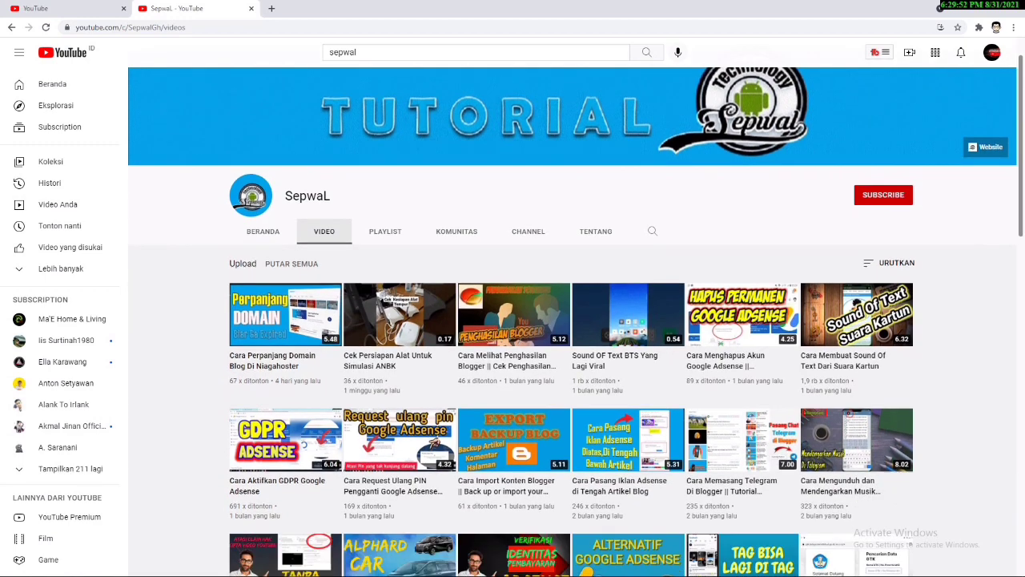
pyautogui.scroll(-2, 1018, 192)
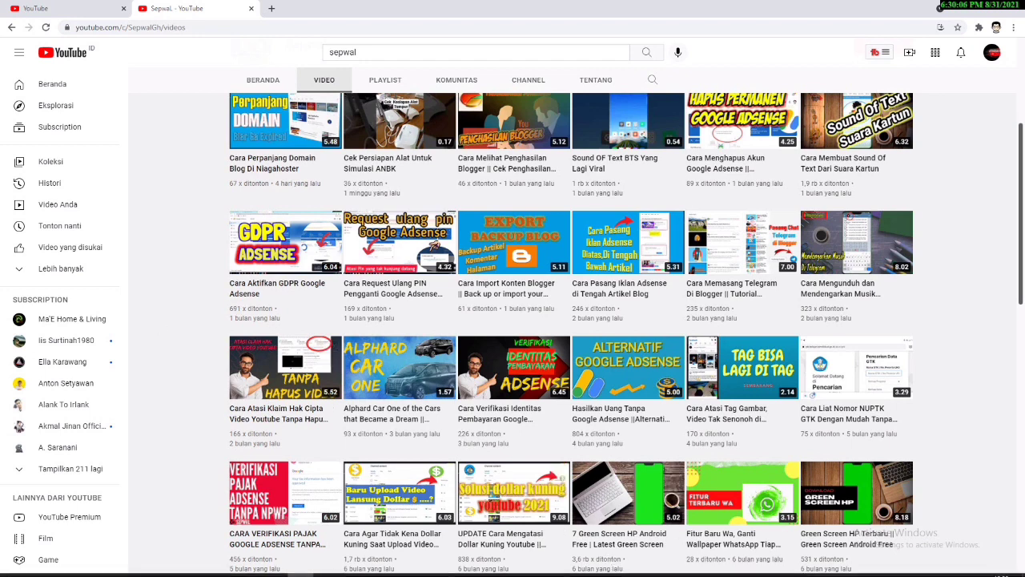
pyautogui.moveTo(325, 574)
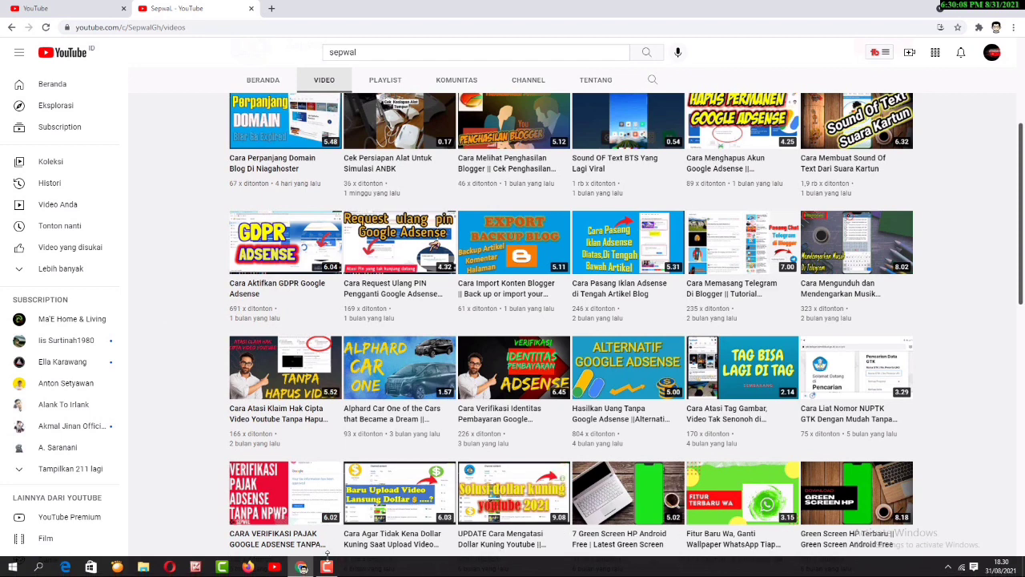
pyautogui.moveTo(292, 260)
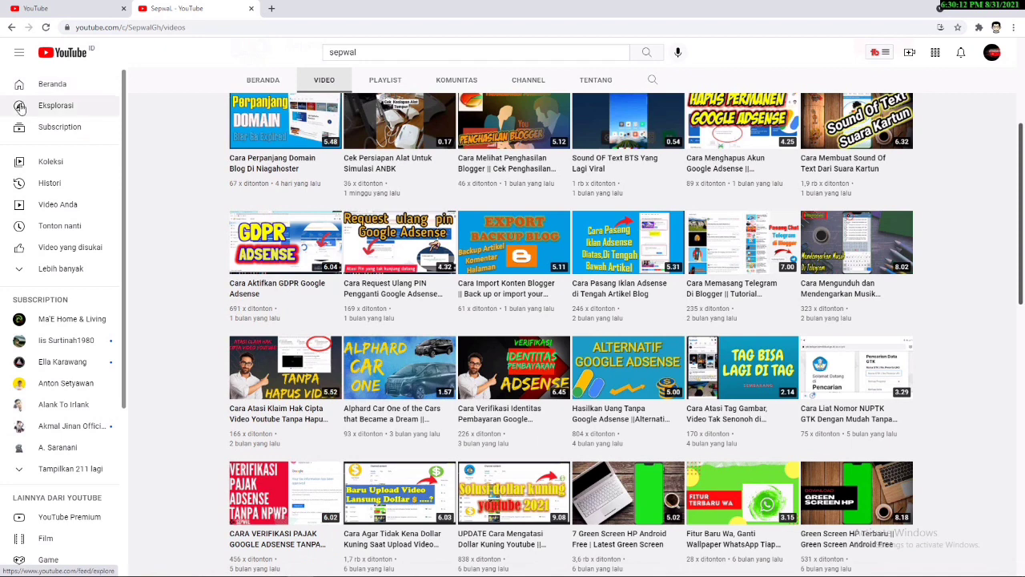
# Return to the YouTube home page and open YouTube Studio for the signed-in channel.
pyautogui.click(42, 7)
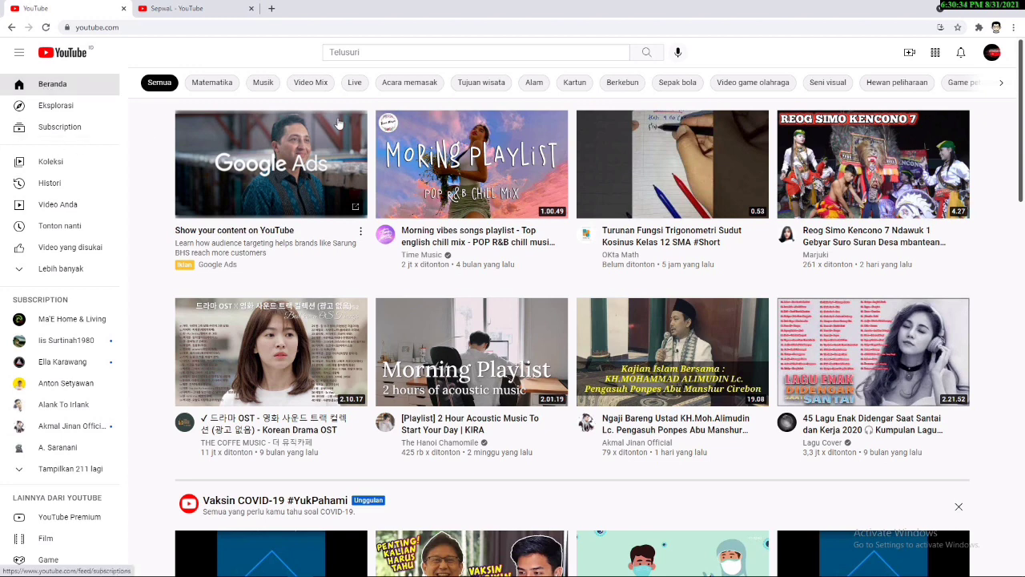
pyautogui.click(993, 55)
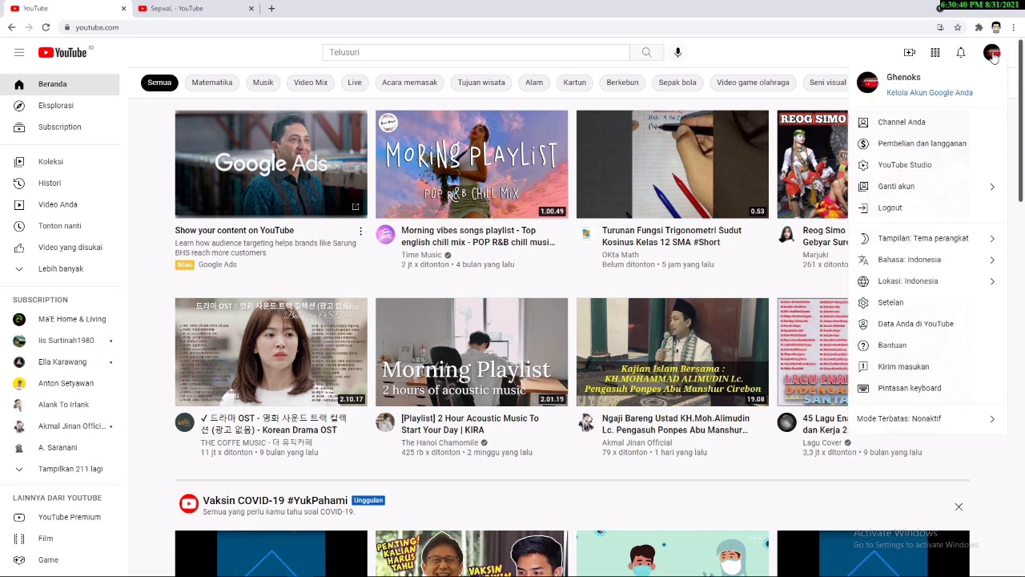
pyautogui.click(936, 172)
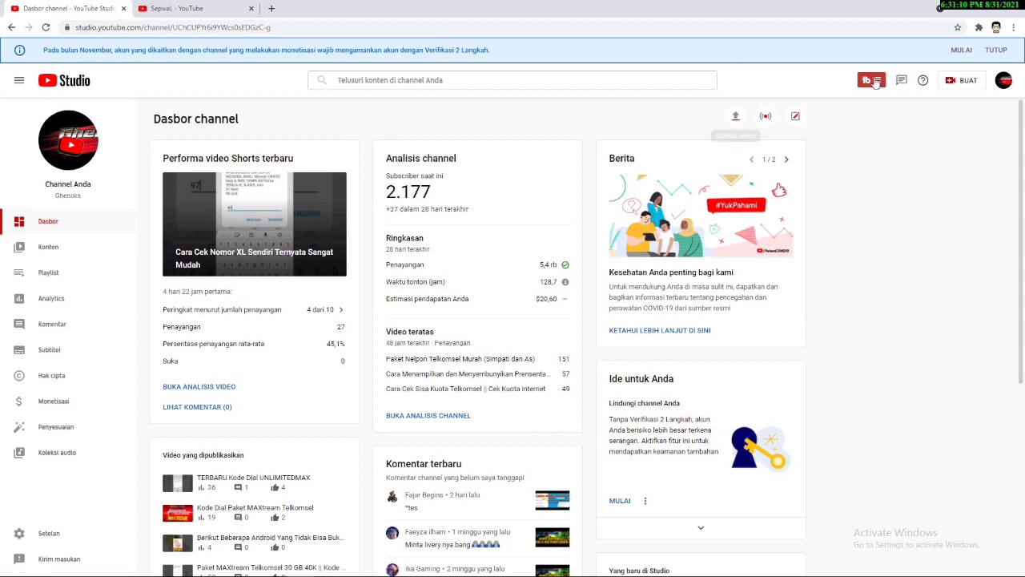
# Upload the video file Cara Cek Kuota XL from the Videos folder, checking its file properties before choosing it.
pyautogui.click(962, 85)
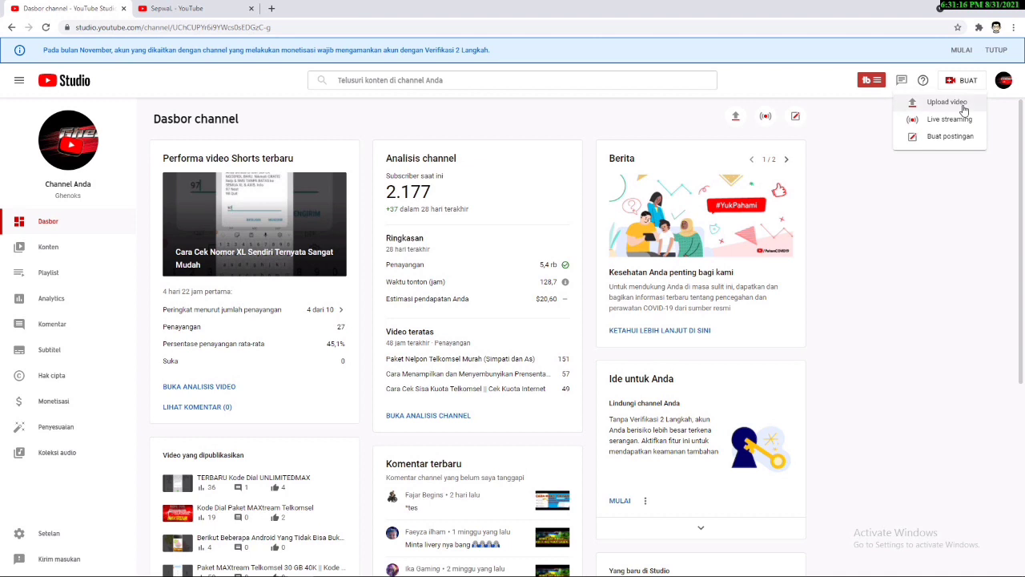
pyautogui.click(962, 105)
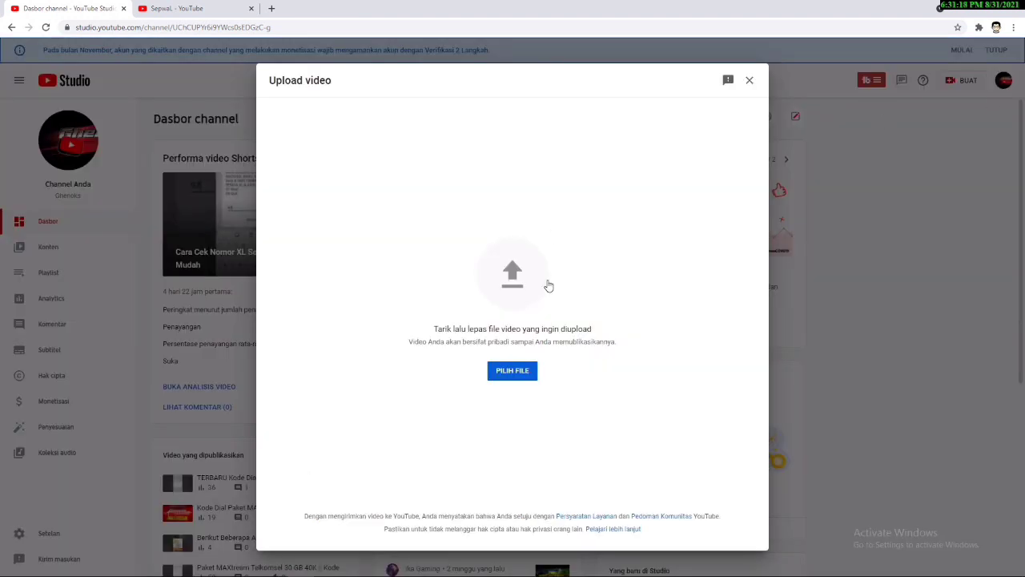
pyautogui.click(519, 378)
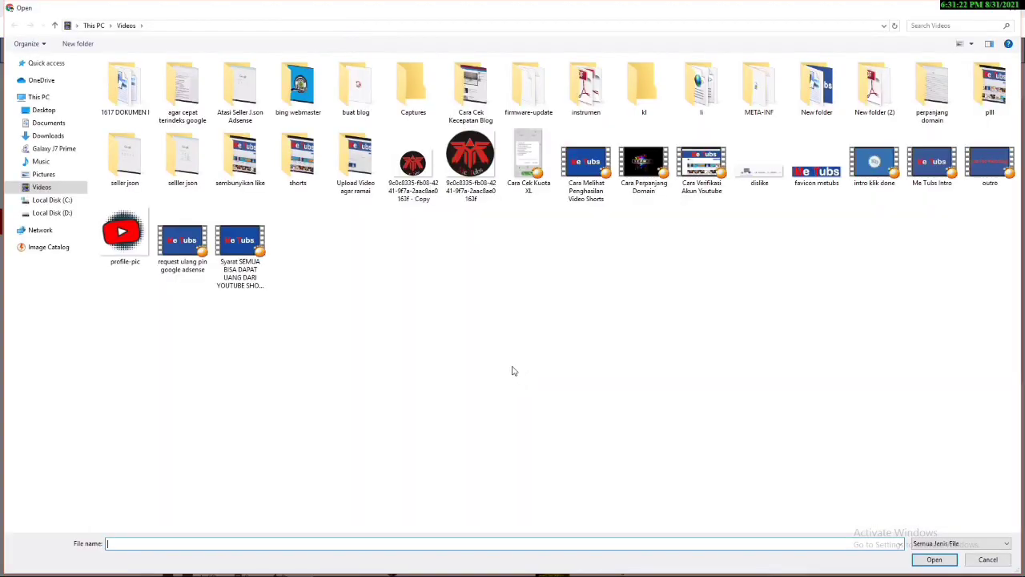
pyautogui.rightClick(521, 173)
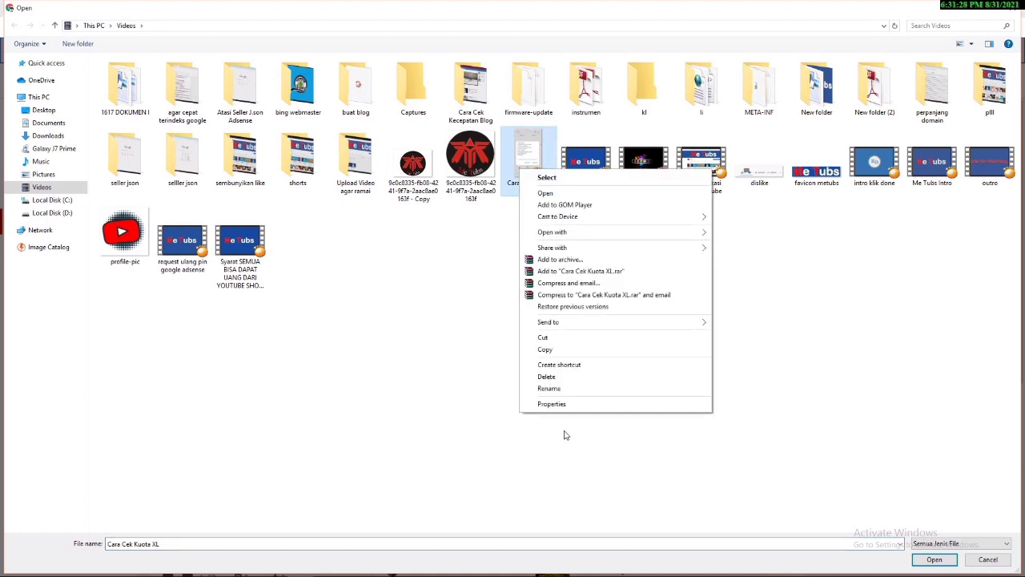
pyautogui.click(576, 405)
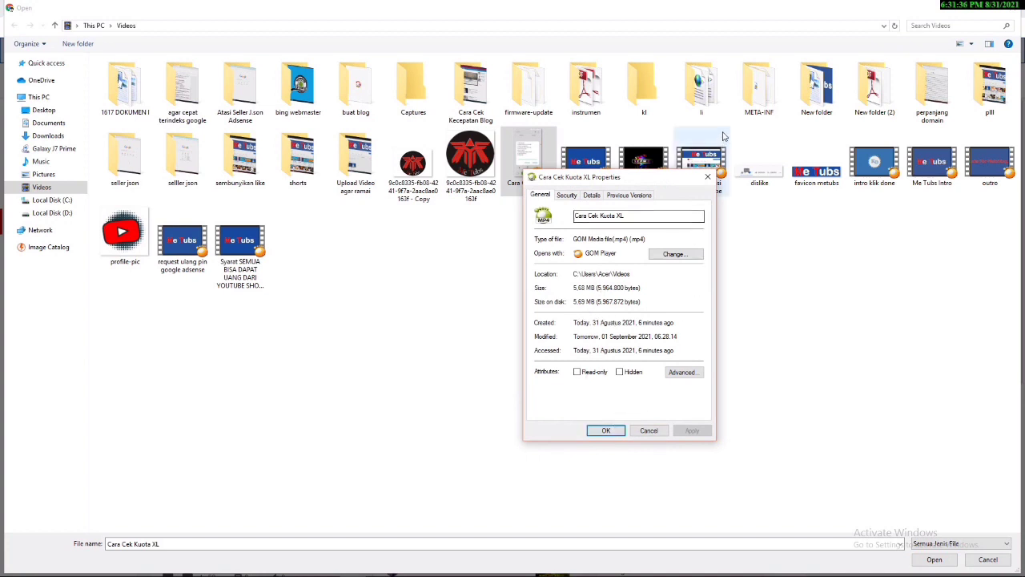
pyautogui.click(709, 178)
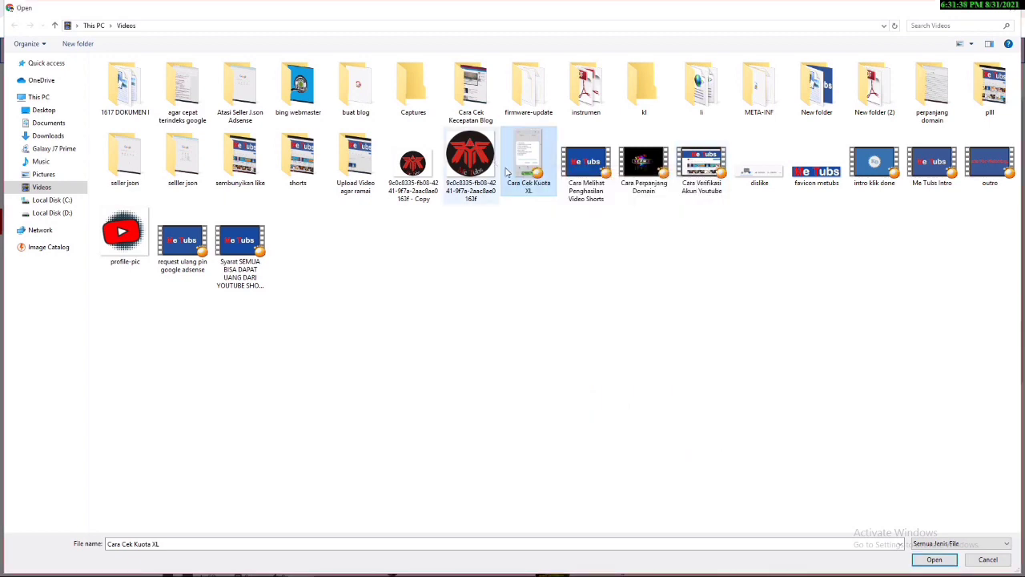
pyautogui.click(935, 560)
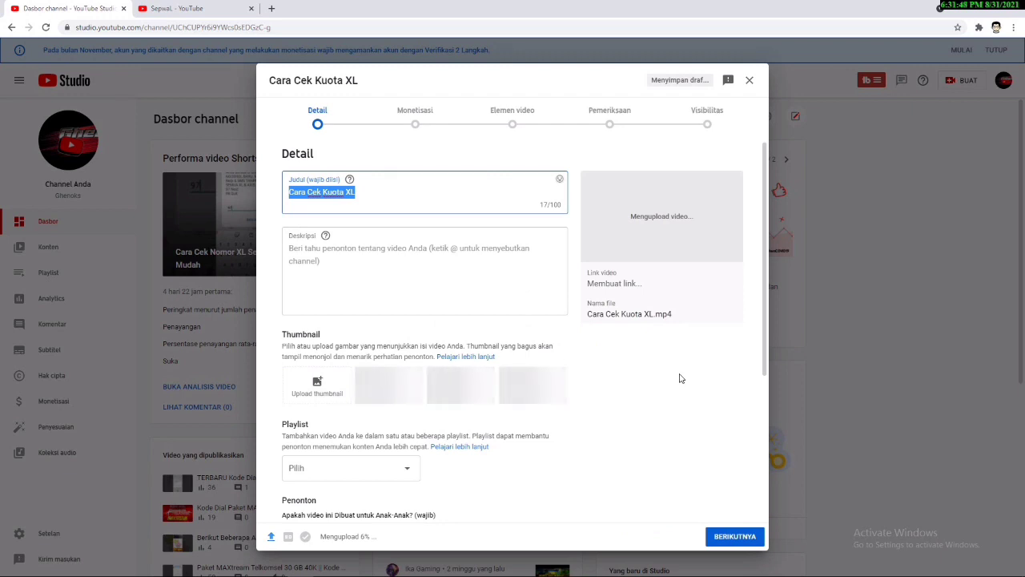
# Extend the video title to read "Cara Cek Kuota XL Terbaru | Kode Dial Cek Kuota XL".
pyautogui.click(364, 192)
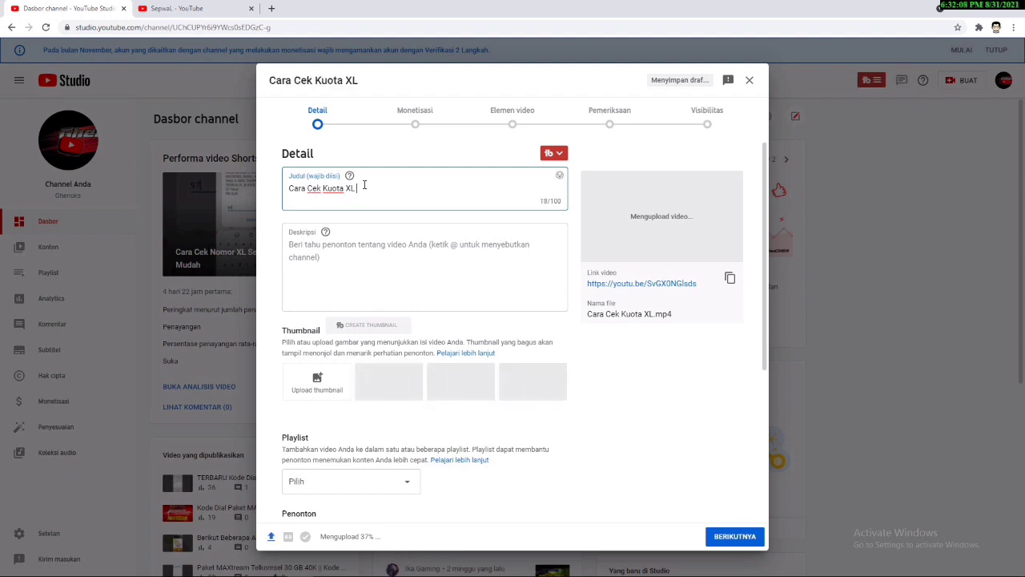
pyautogui.write('Terbaru')
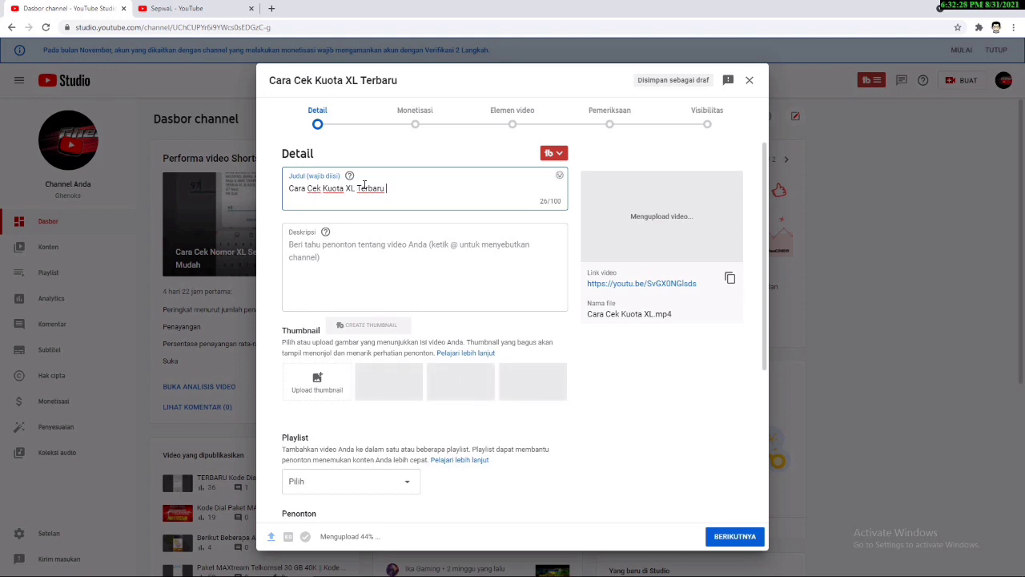
pyautogui.write('|')
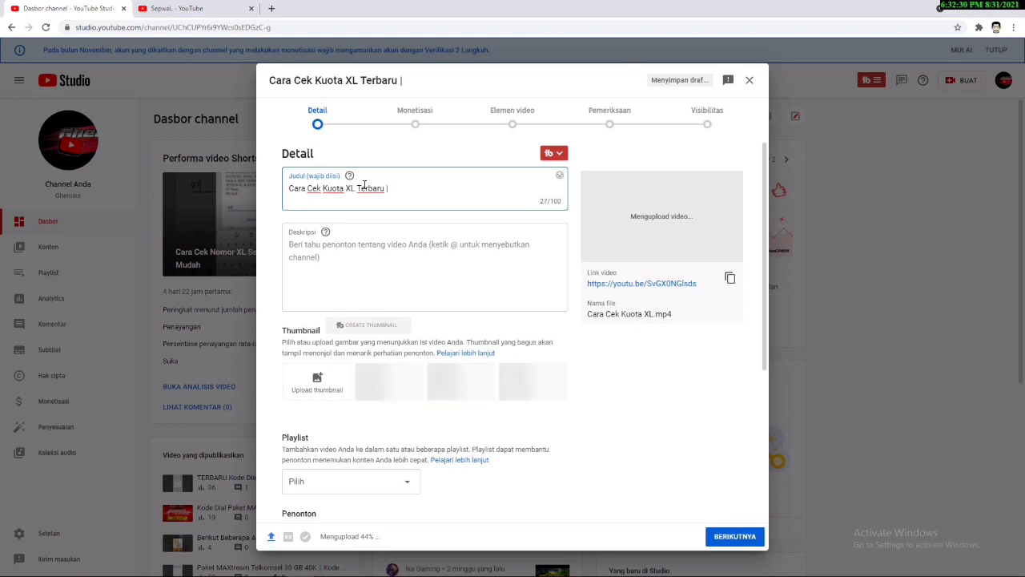
pyautogui.write(' Kod')
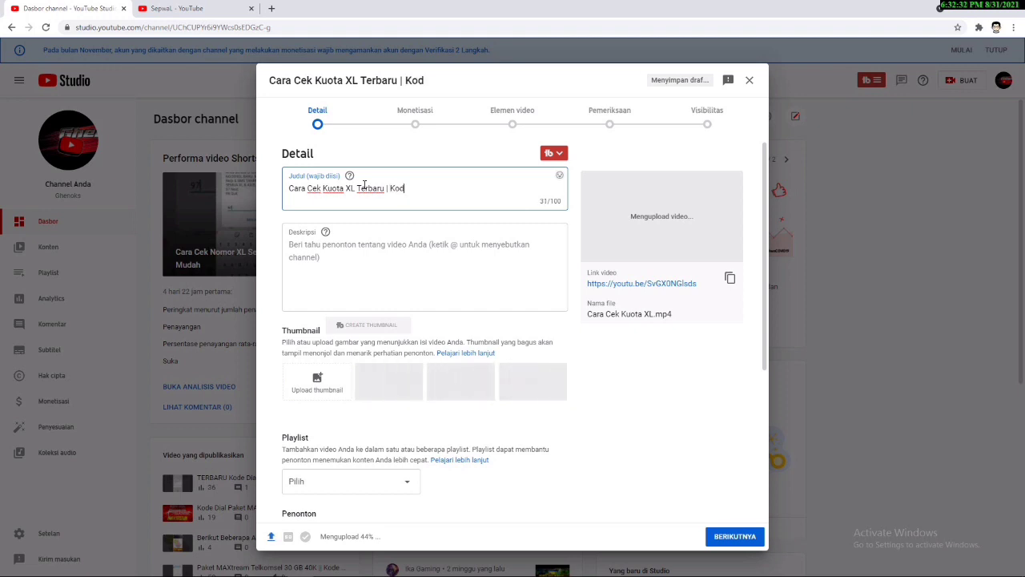
pyautogui.write('e Dial ')
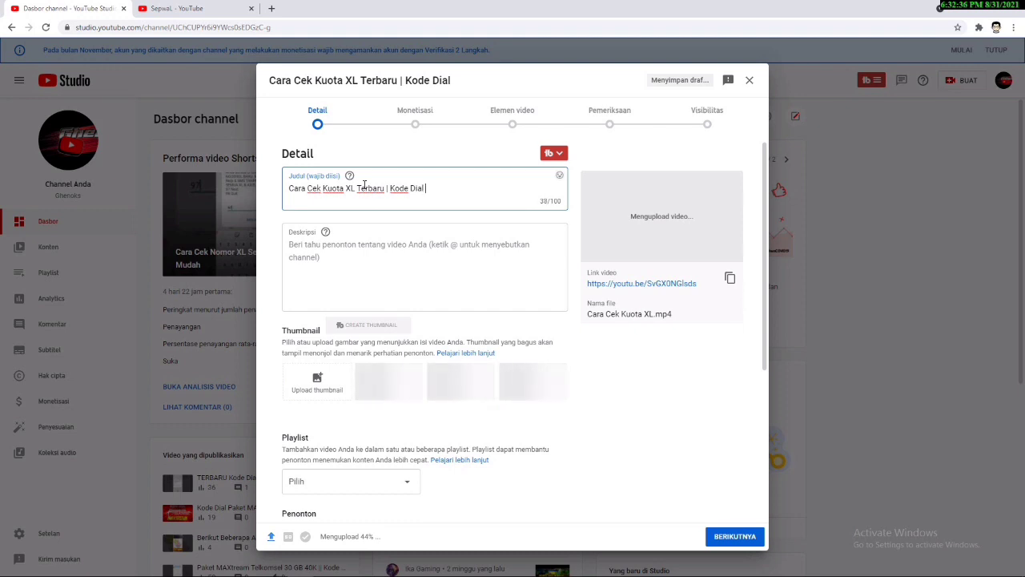
pyautogui.write('C')
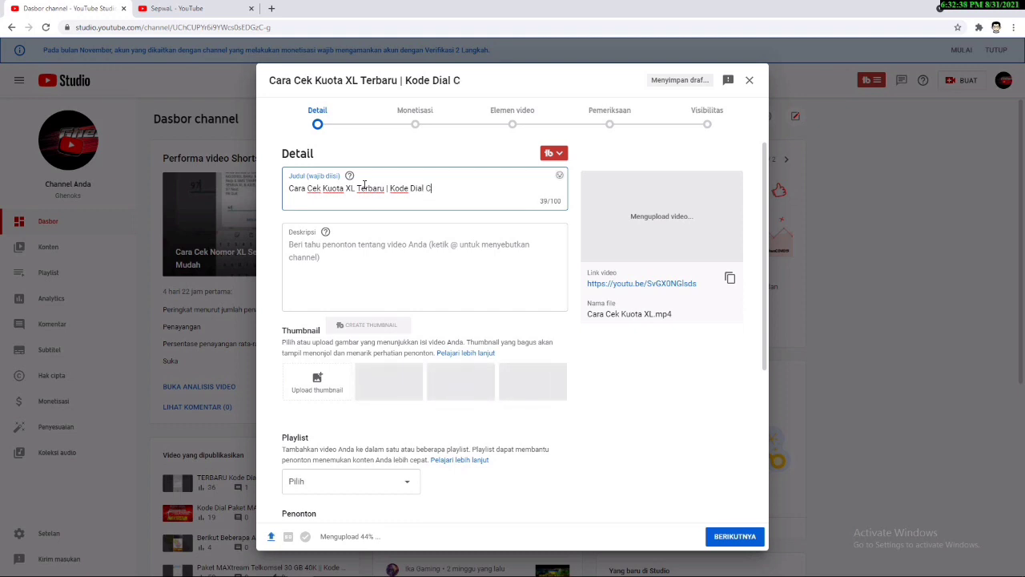
pyautogui.write('ek Kuota')
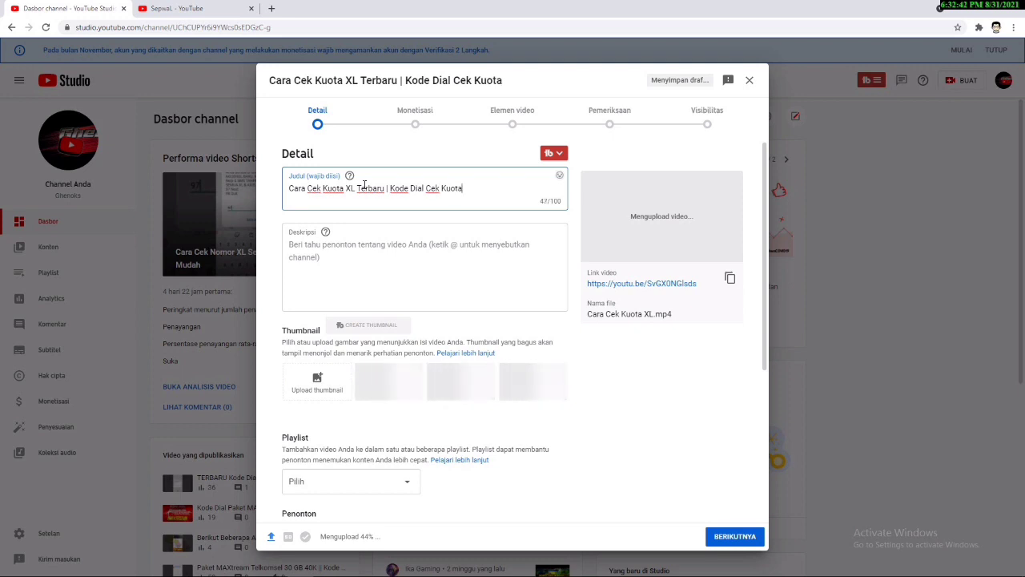
pyautogui.write(' XL')
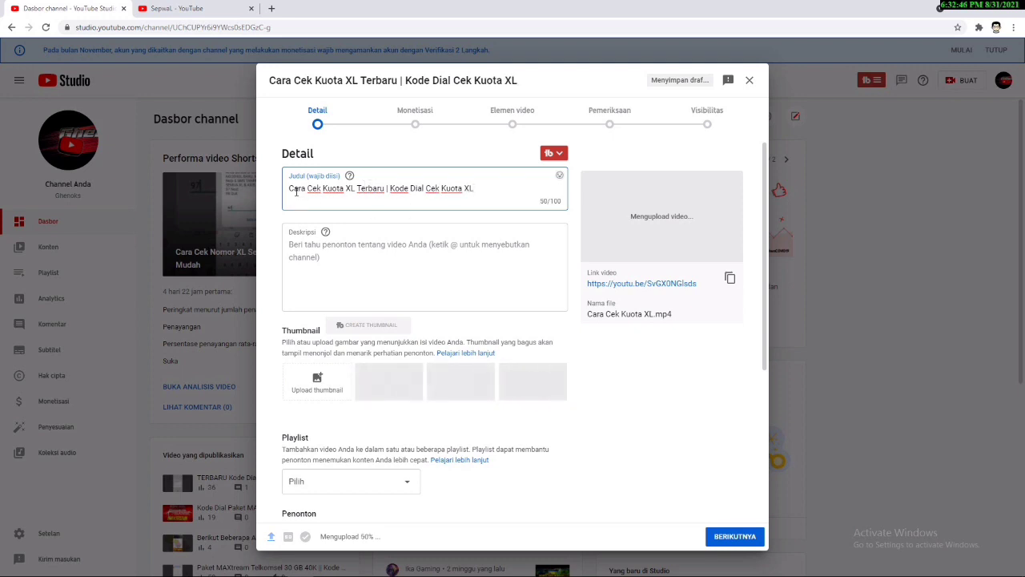
# Copy "Cara Cek Kuota XL Terbaru" from the title into the video description.
pyautogui.moveTo(289, 188); pyautogui.dragTo(386, 186)
pyautogui.hotkey('ctrl', 'c')
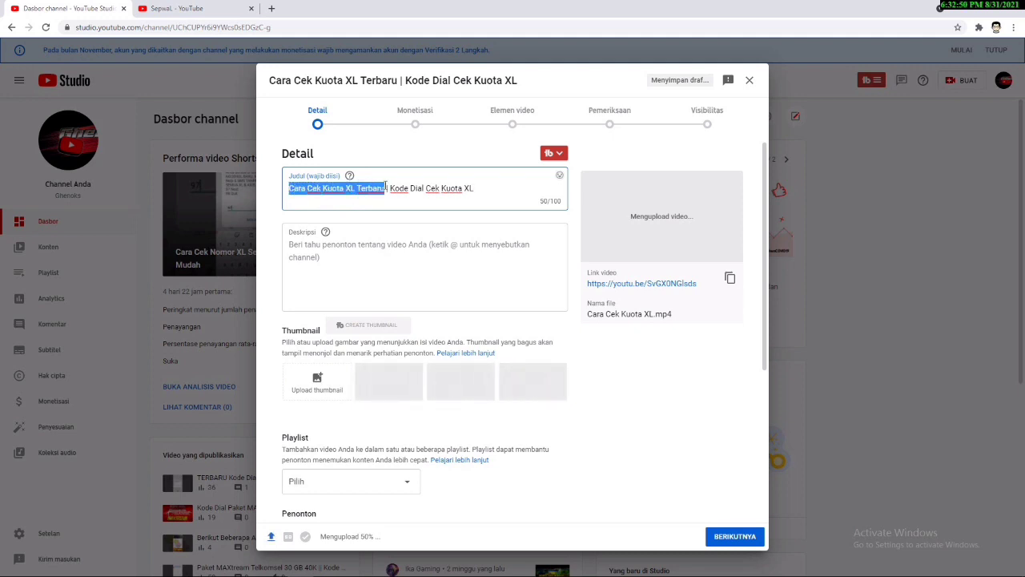
pyautogui.click(312, 247)
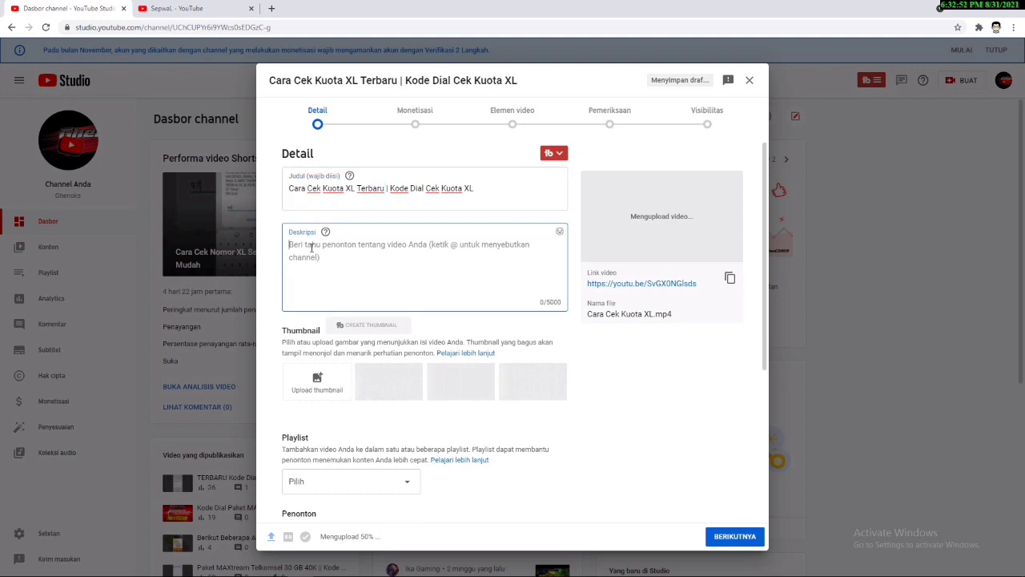
pyautogui.hotkey('ctrl', 'v')
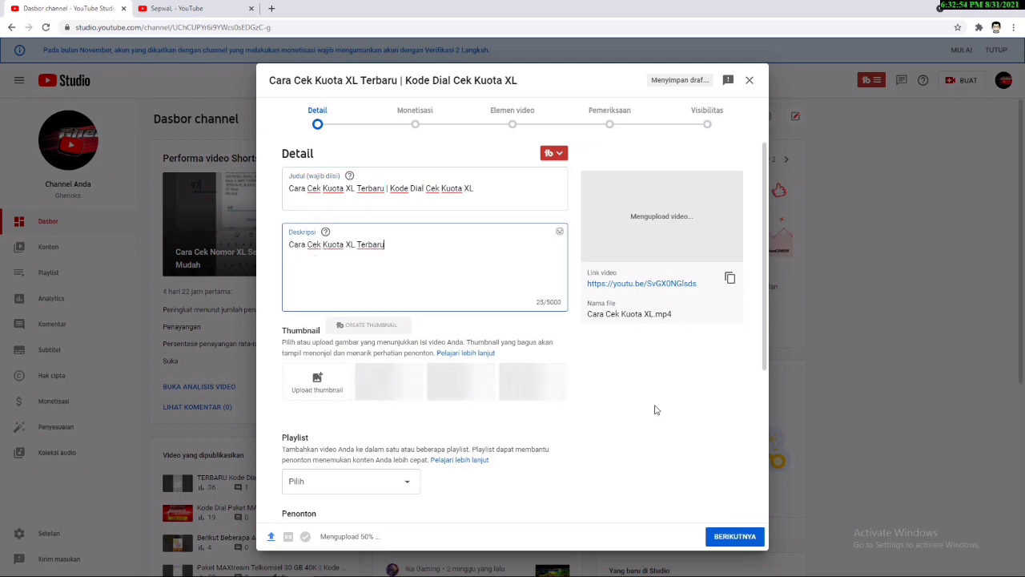
pyautogui.moveTo(971, 573)
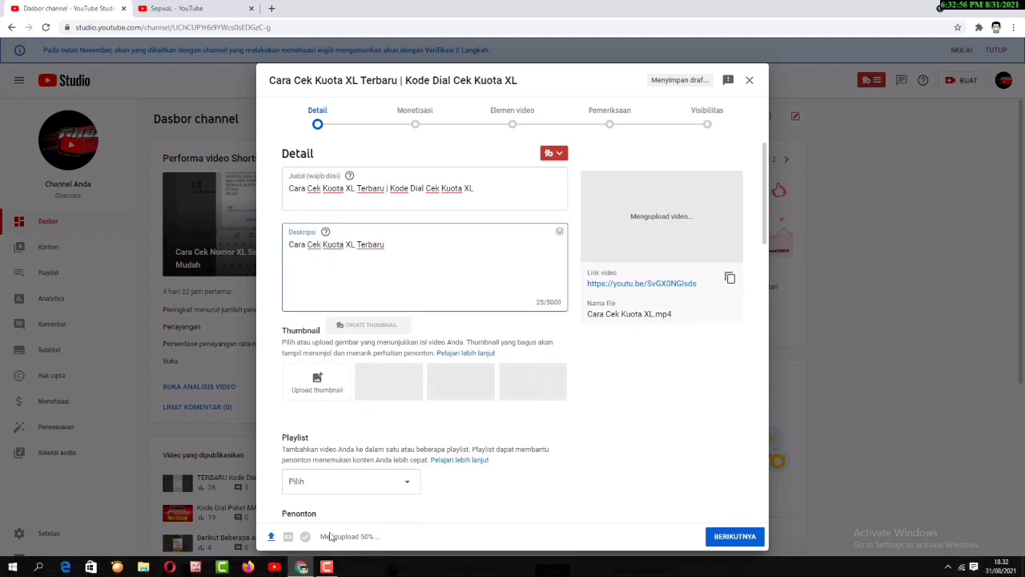
pyautogui.click(326, 566)
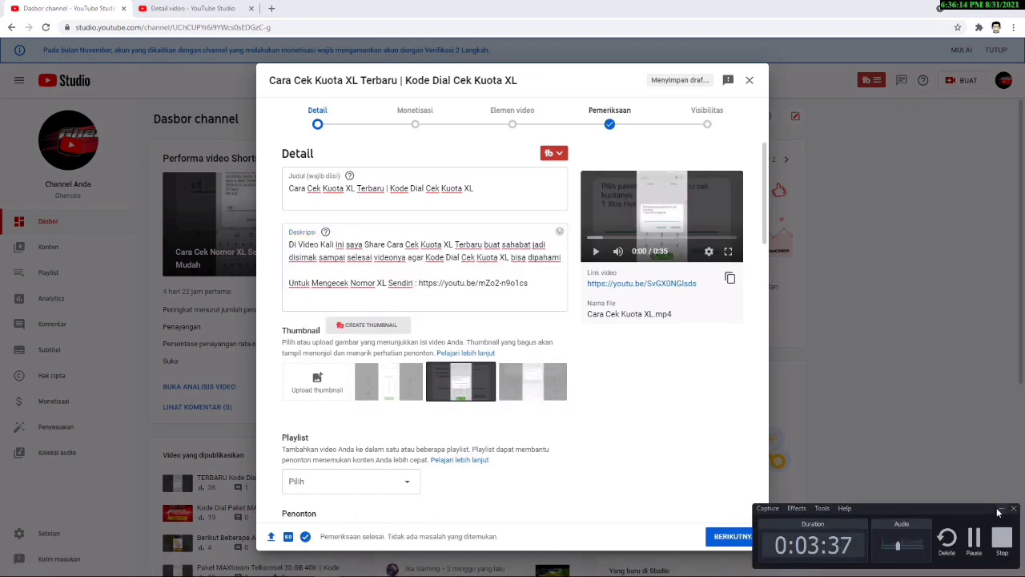
pyautogui.click(1000, 509)
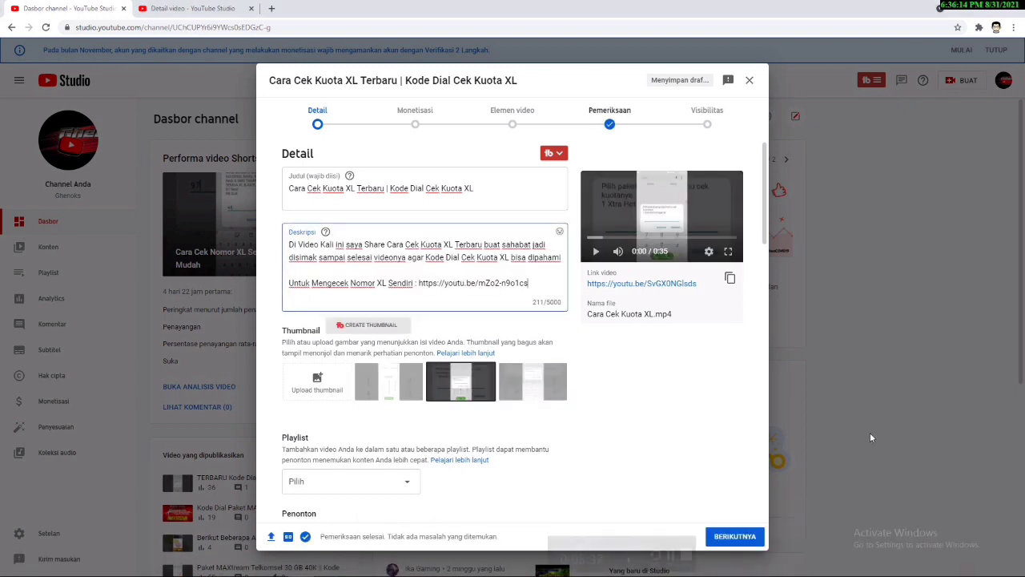
pyautogui.click(368, 188)
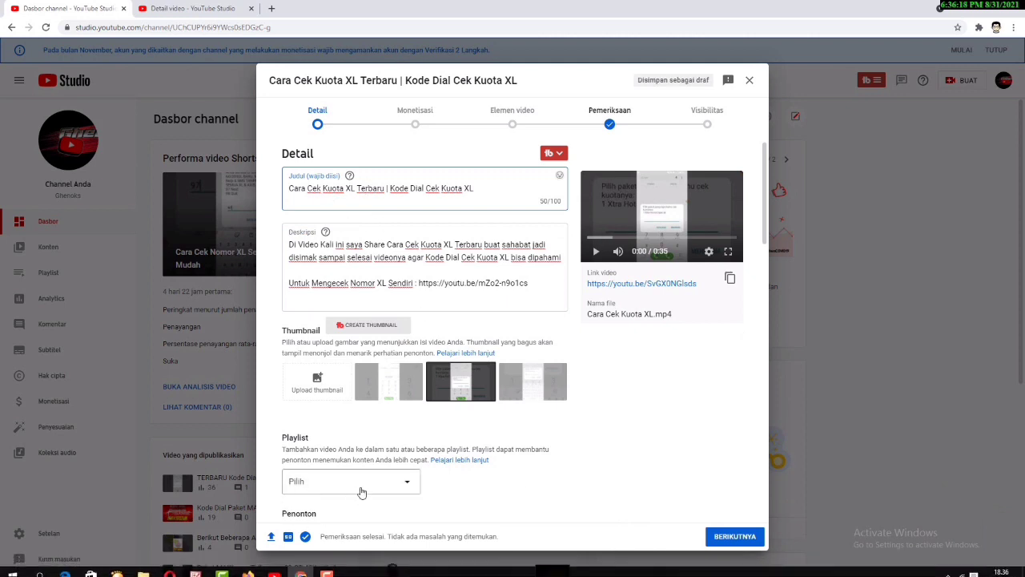
# Add the video to the Kode Dial Up playlist and proceed to the monetisation settings.
pyautogui.click(409, 483)
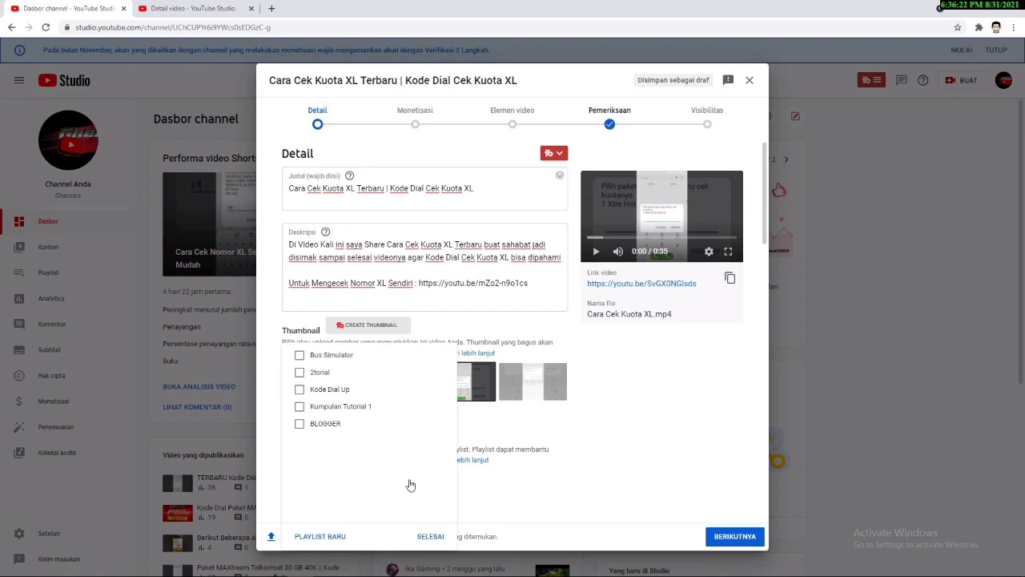
pyautogui.click(301, 390)
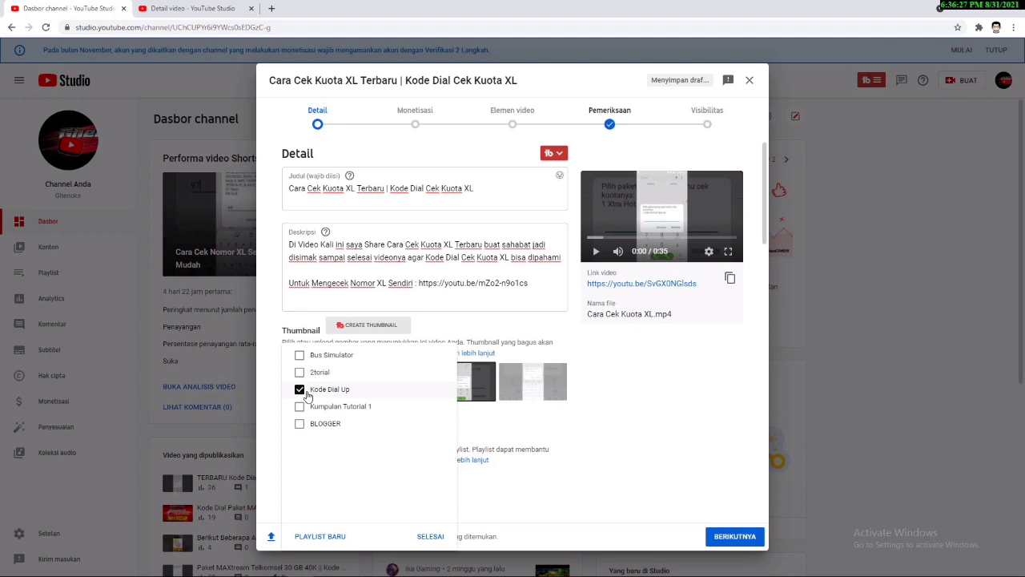
pyautogui.click(431, 537)
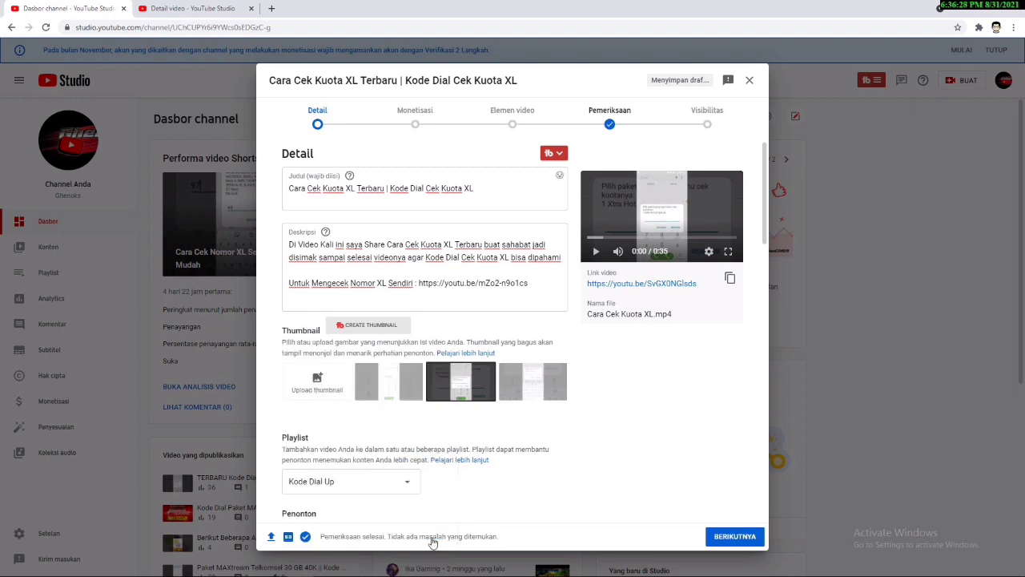
pyautogui.click(735, 538)
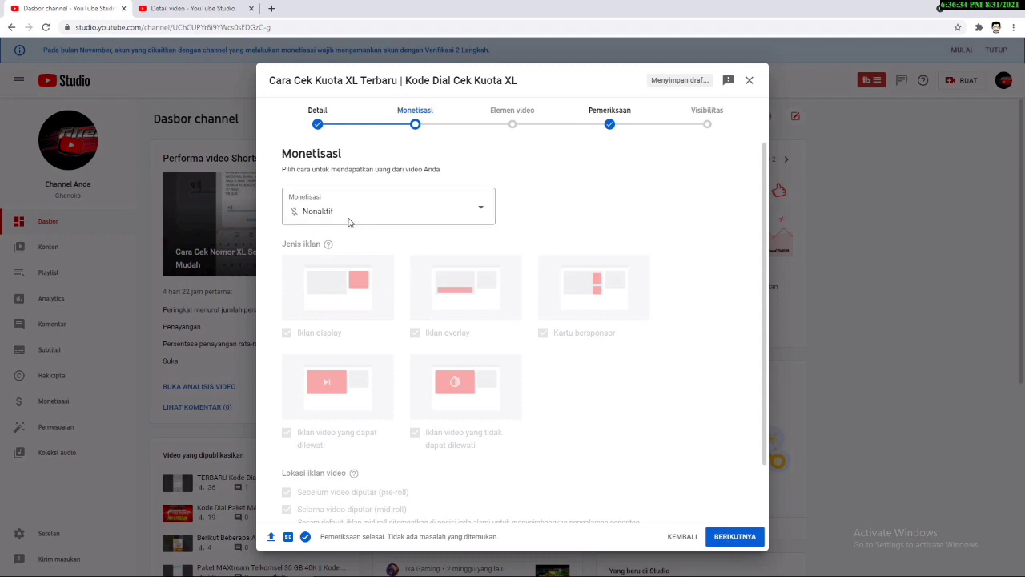
# Set the video's monetisation to Aktif and proceed to the ad suitability questionnaire.
pyautogui.click(483, 212)
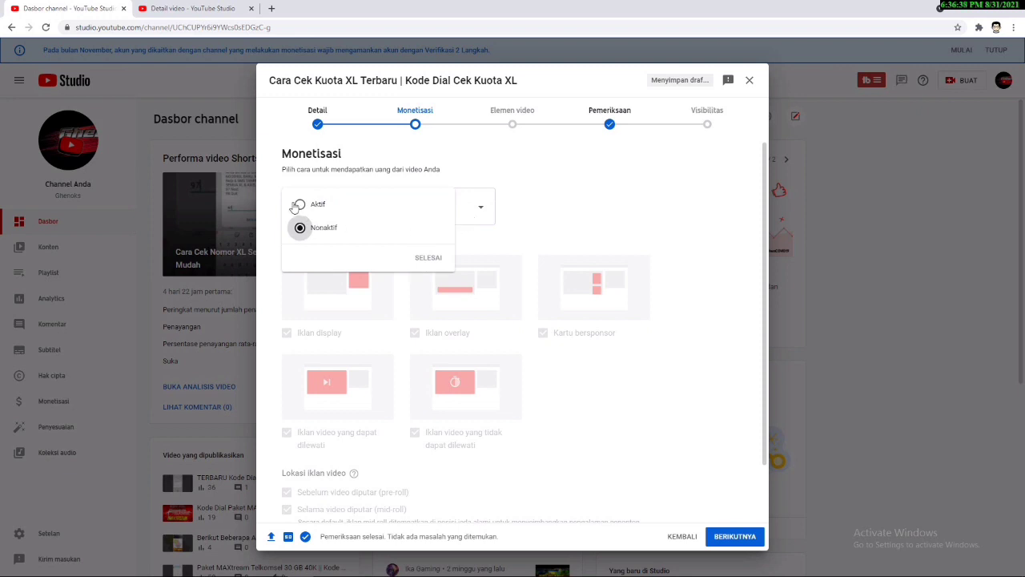
pyautogui.click(301, 204)
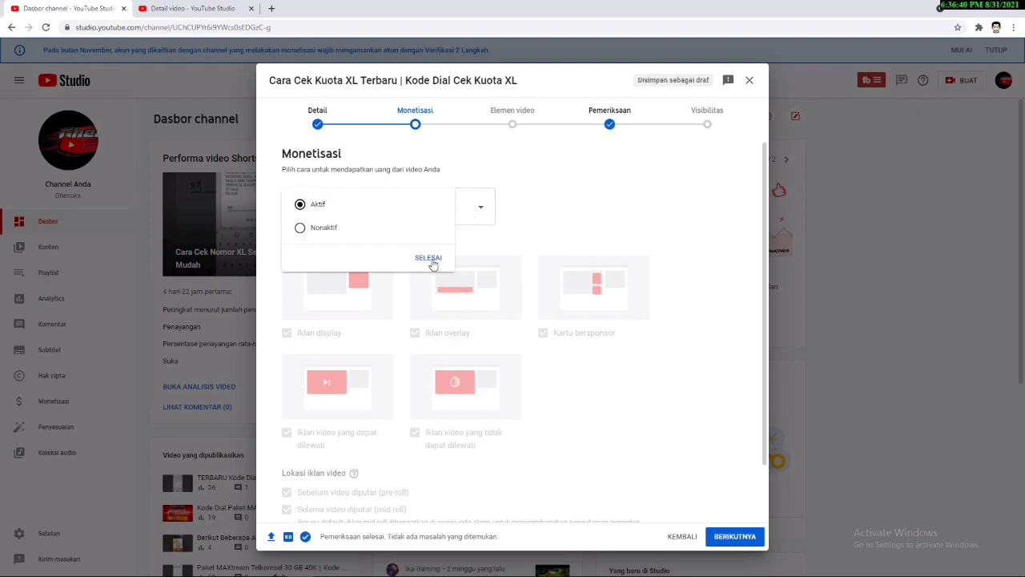
pyautogui.click(431, 260)
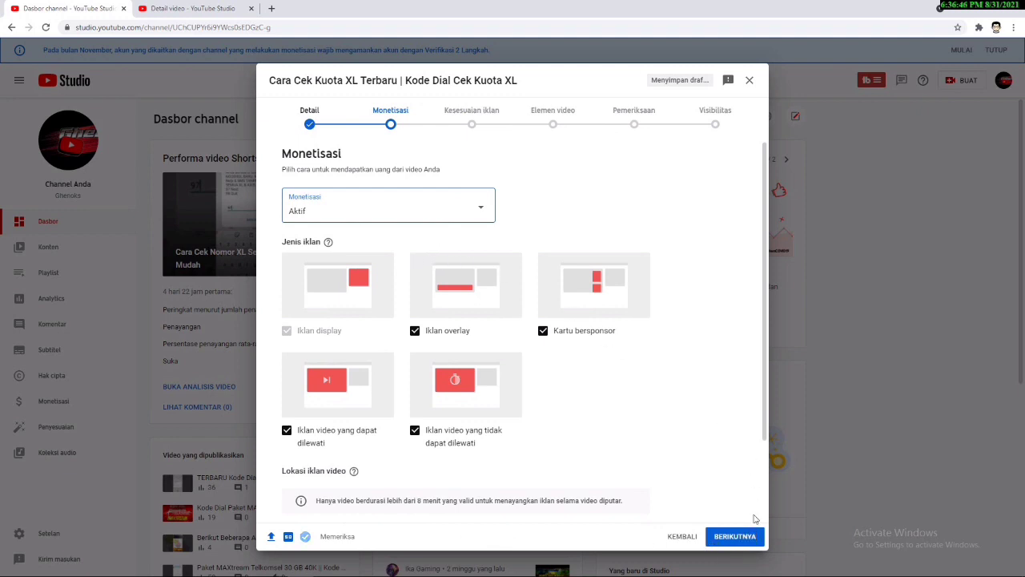
pyautogui.click(730, 544)
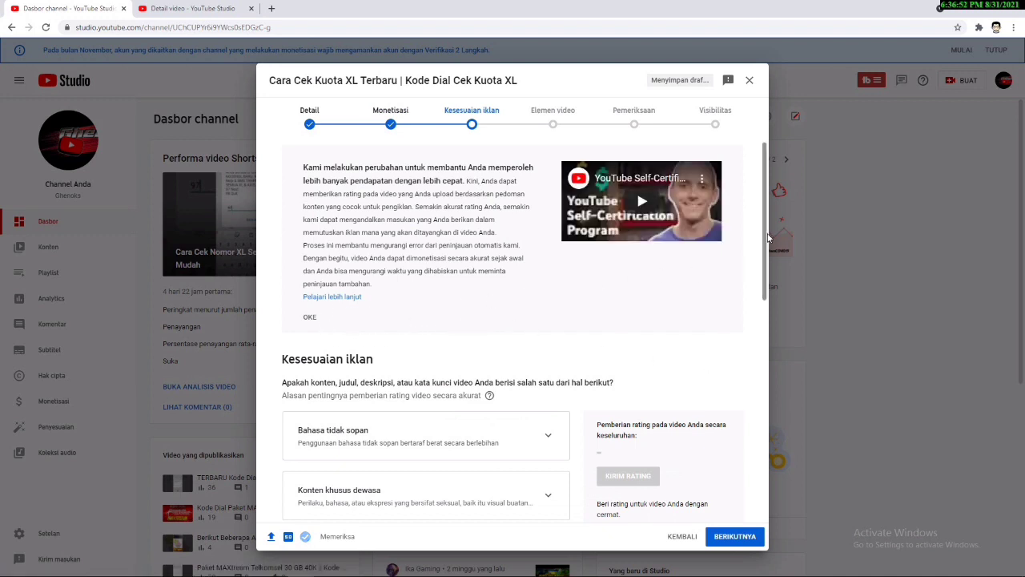
# Declare "Tidak satu pun di atas" for the ad suitability topics and submit the rating.
pyautogui.scroll(-2, 768, 255)
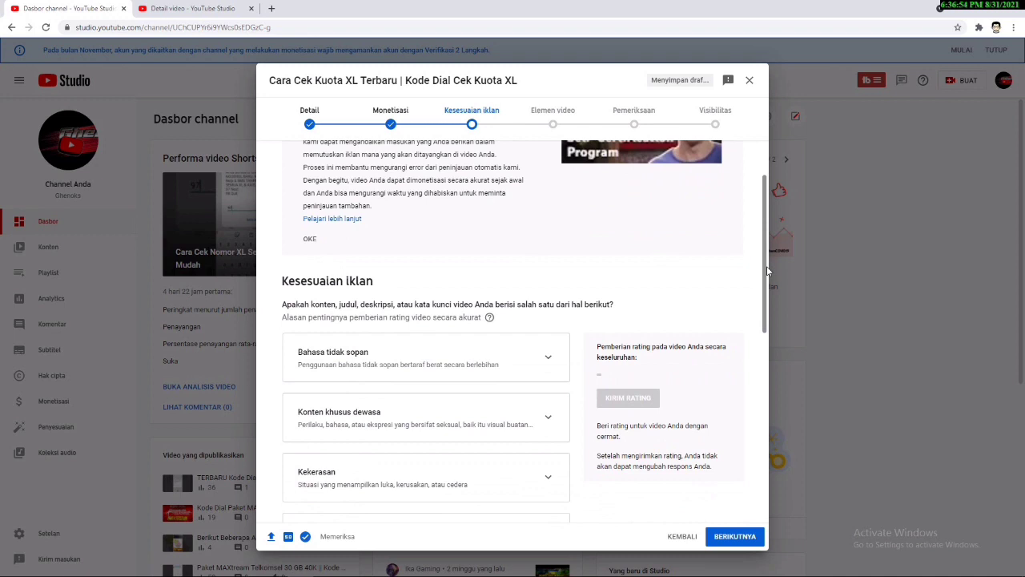
pyautogui.moveTo(767, 271); pyautogui.dragTo(757, 493)
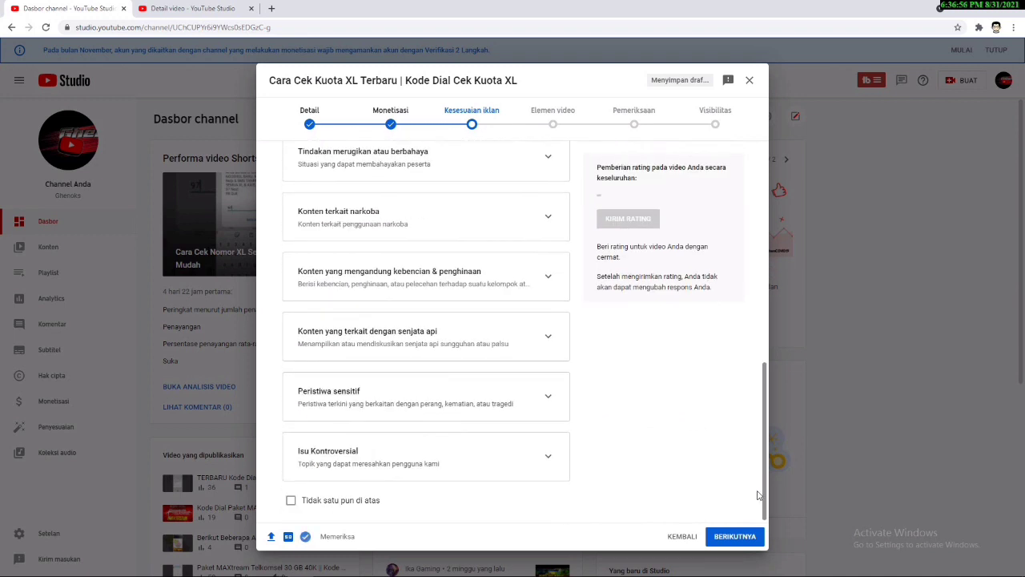
pyautogui.doubleClick(304, 501)
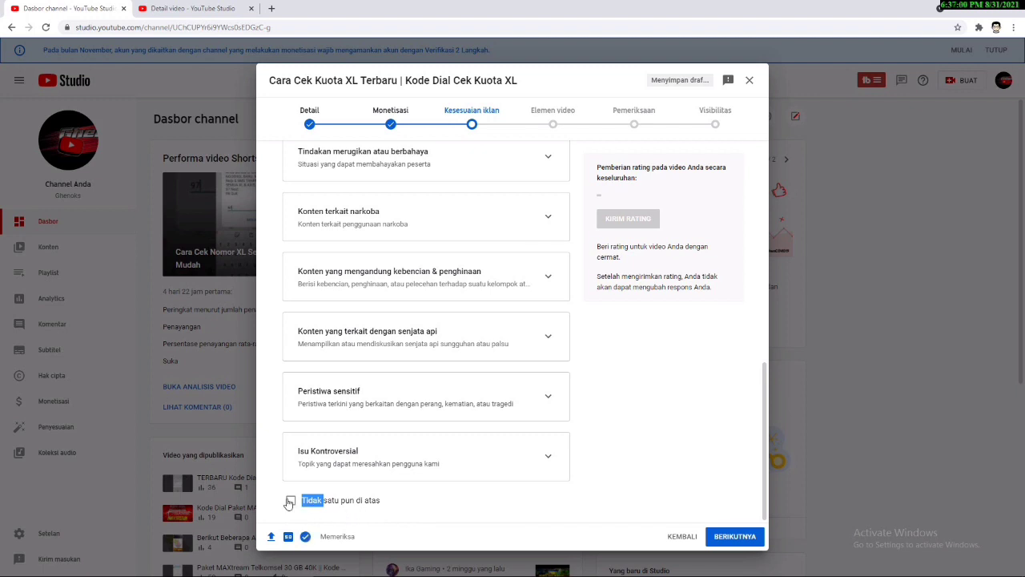
pyautogui.click(290, 501)
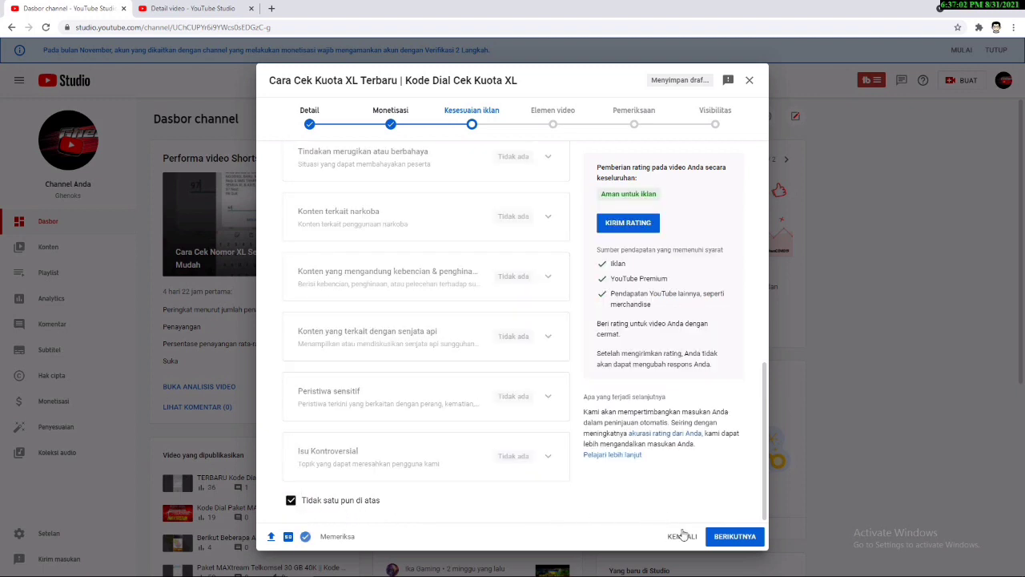
pyautogui.click(647, 228)
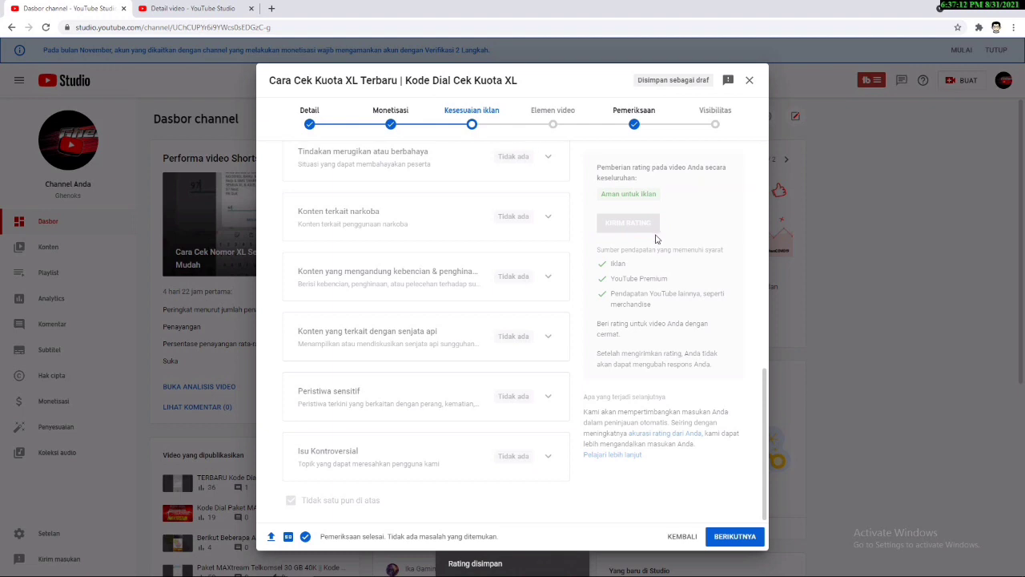
# Continue past the video elements and checks stages to the visibility settings, dismissing the checks introduction.
pyautogui.click(732, 536)
pyautogui.click(733, 536)
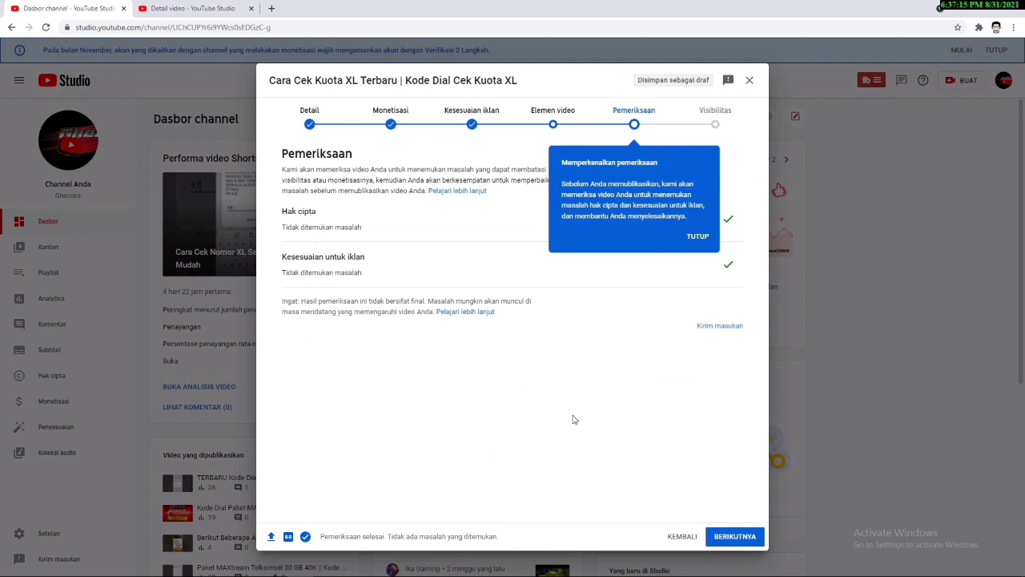
pyautogui.click(698, 237)
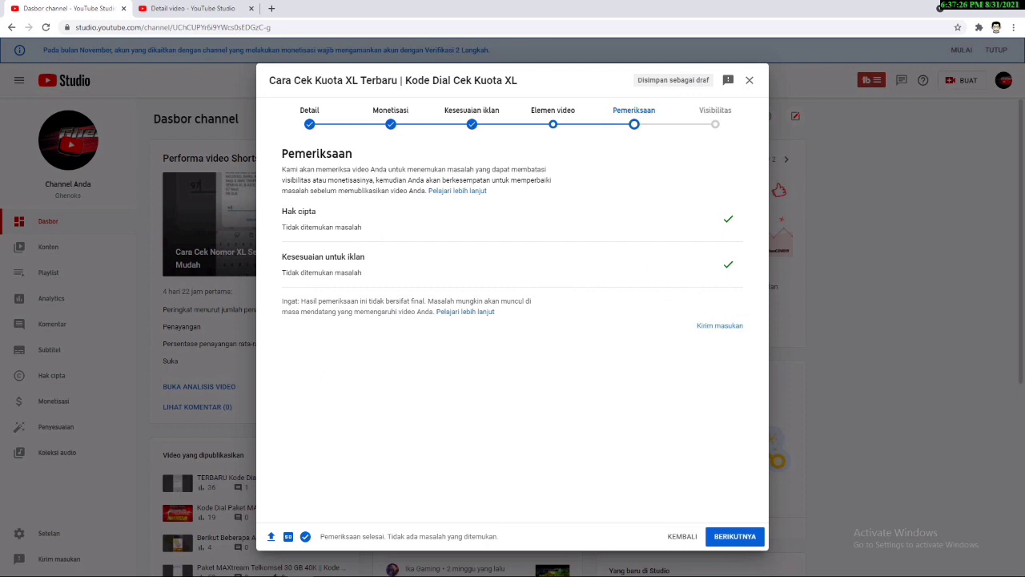
pyautogui.click(736, 537)
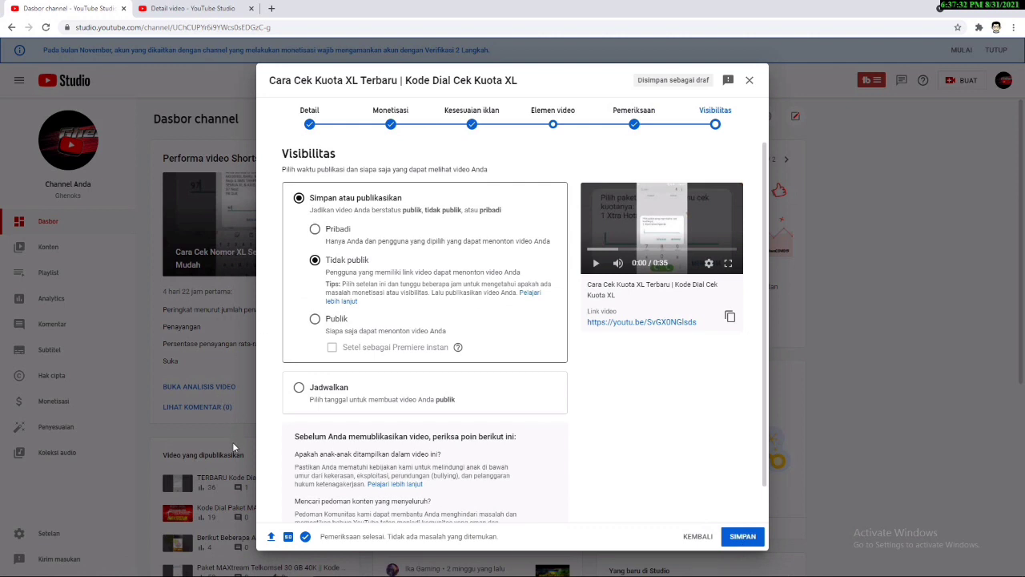
# Set the video's visibility to Publik, publish it and close the sharing dialog.
pyautogui.click(317, 321)
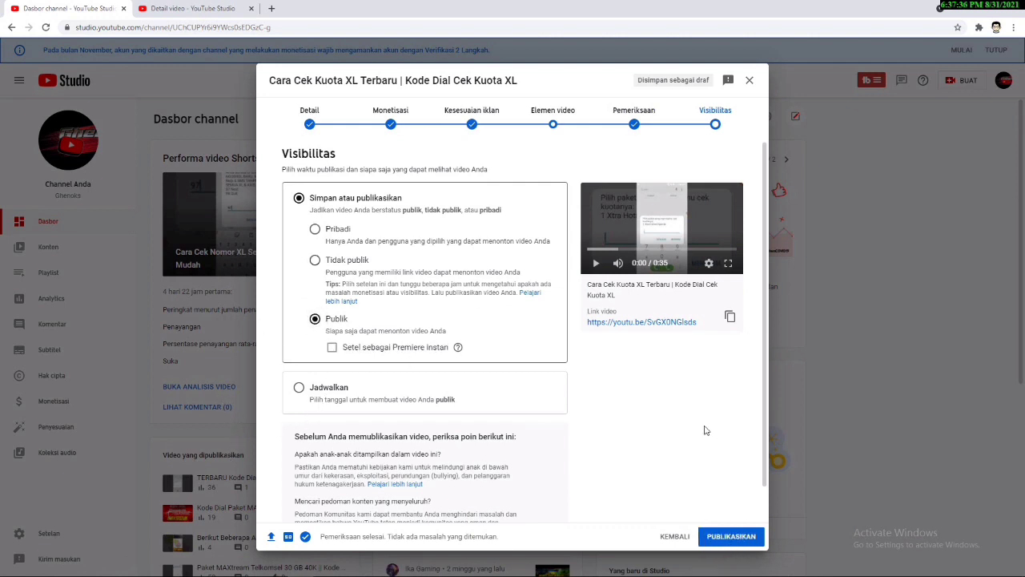
pyautogui.scroll(-1, 689, 409)
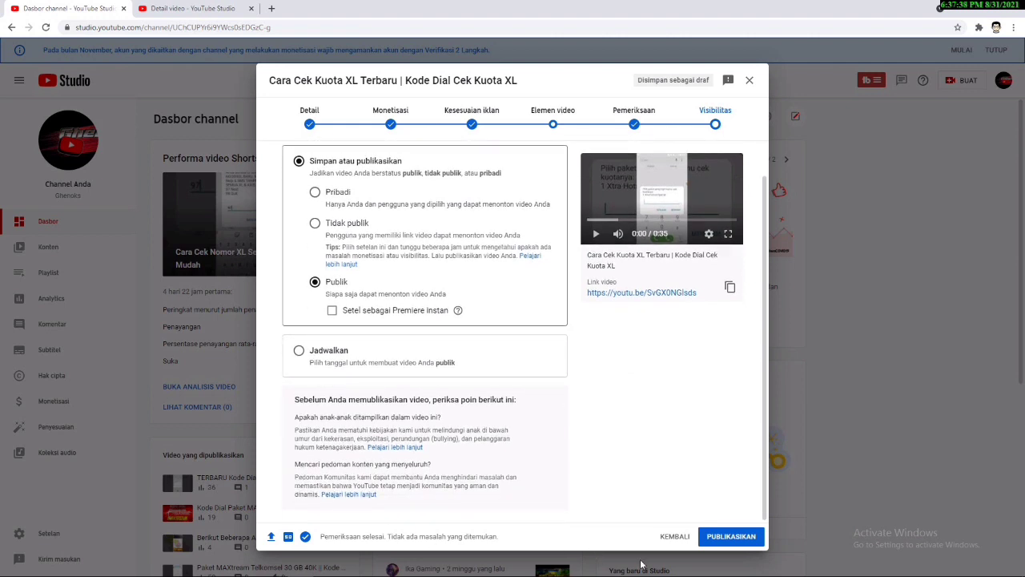
pyautogui.click(734, 543)
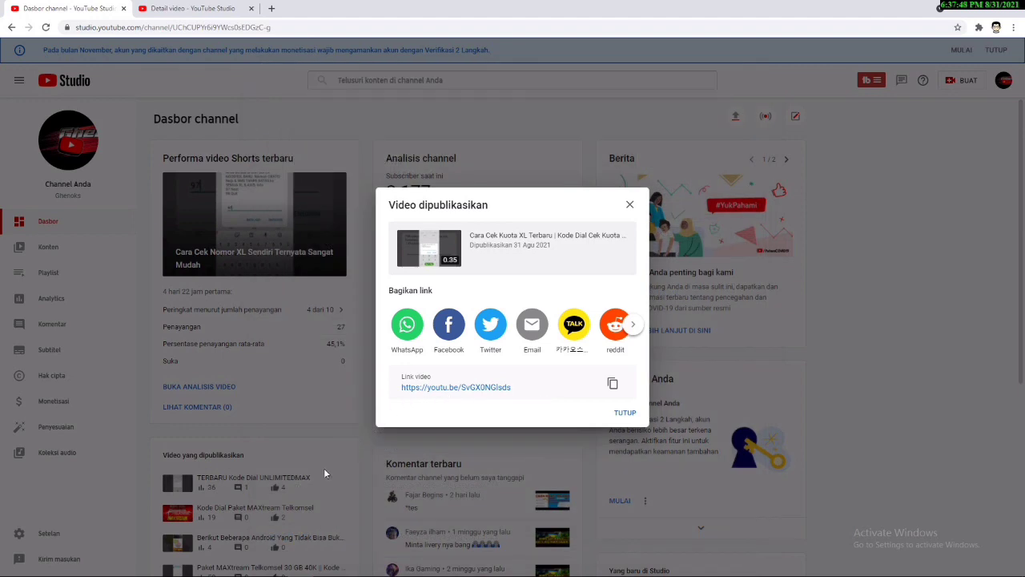
pyautogui.click(625, 412)
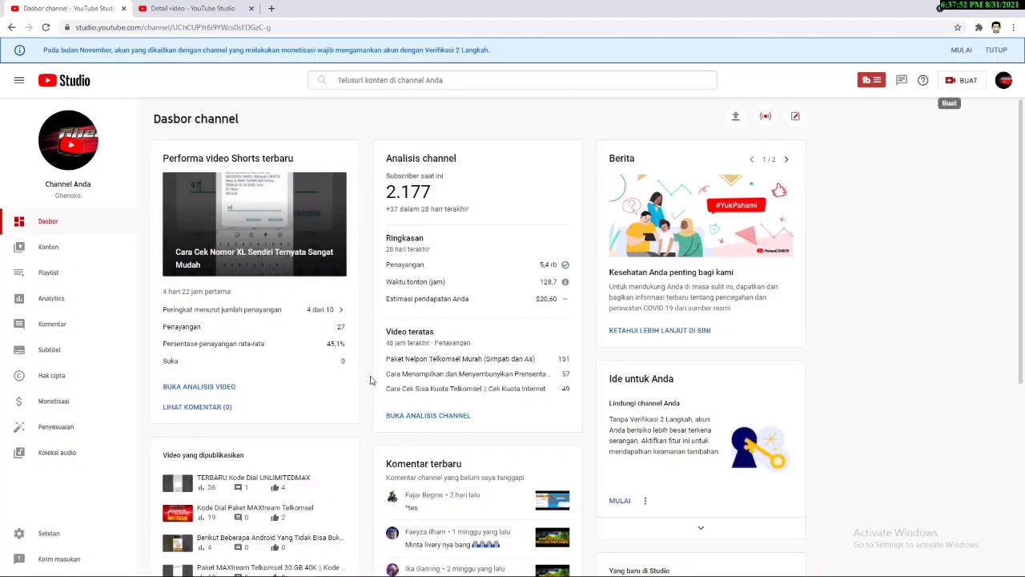
# Open the details of the newly published video from the channel content list and play its preview.
pyautogui.moveTo(301, 478)
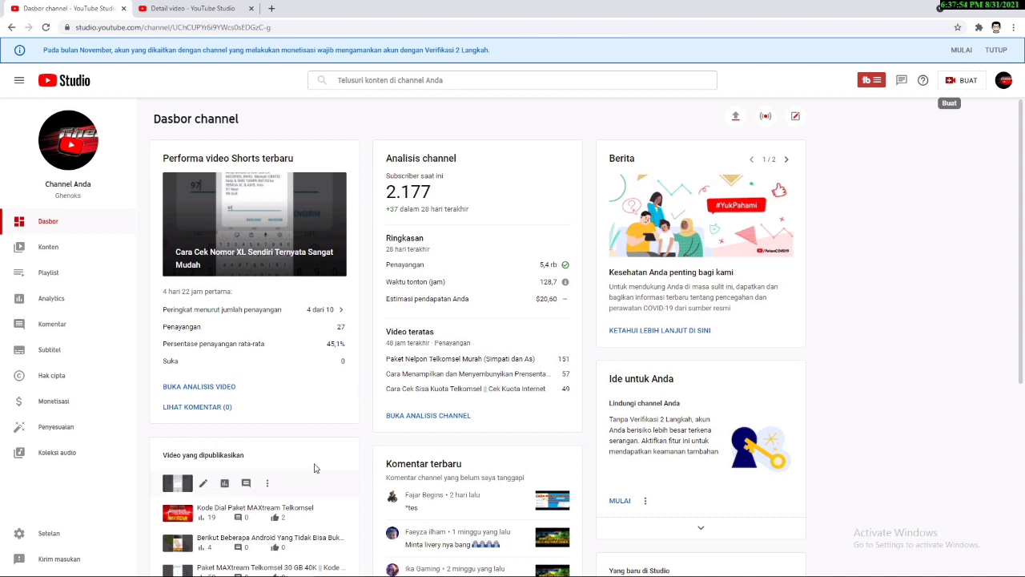
pyautogui.click(62, 255)
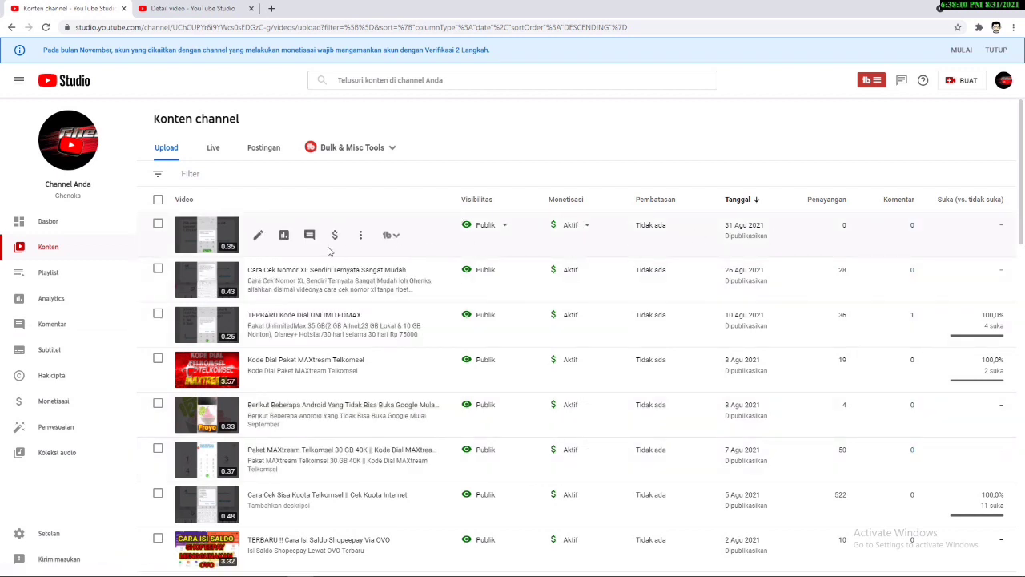
pyautogui.click(258, 240)
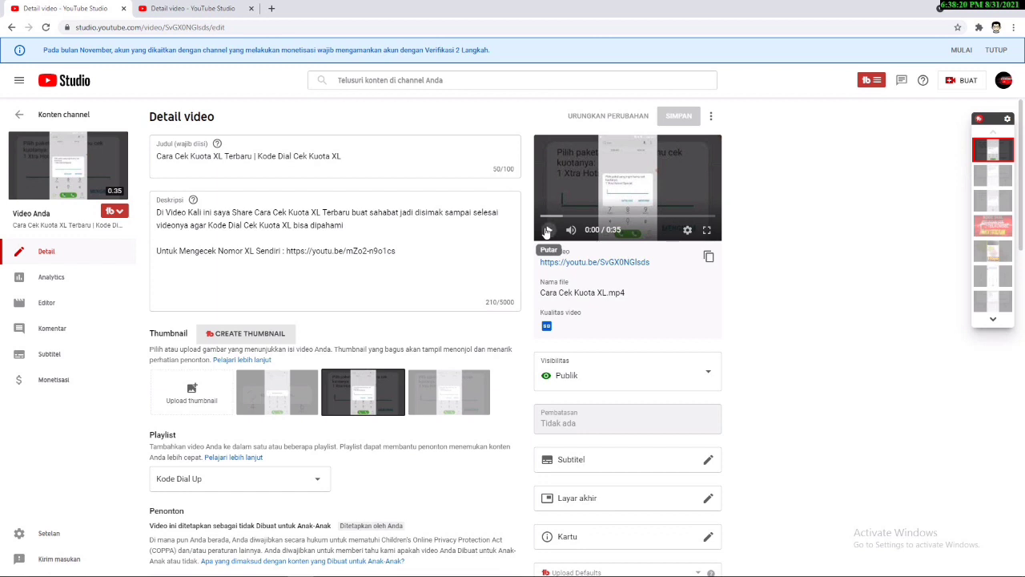
pyautogui.click(547, 232)
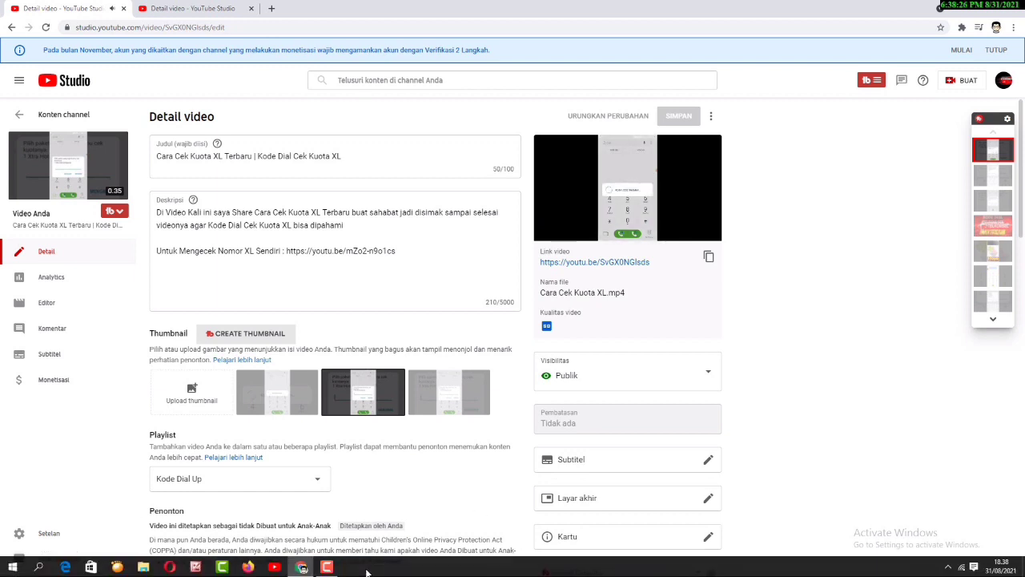
pyautogui.click(329, 568)
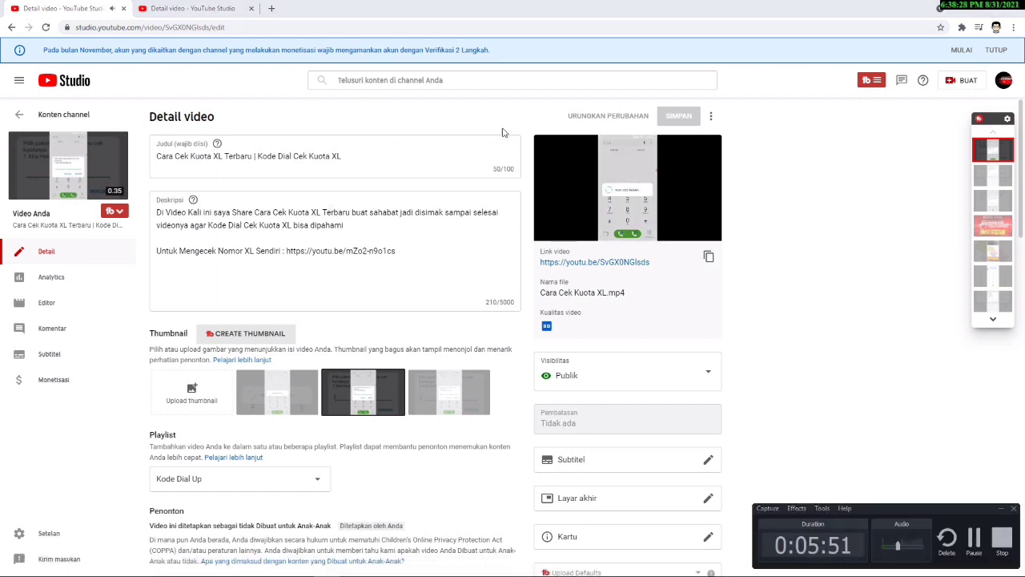